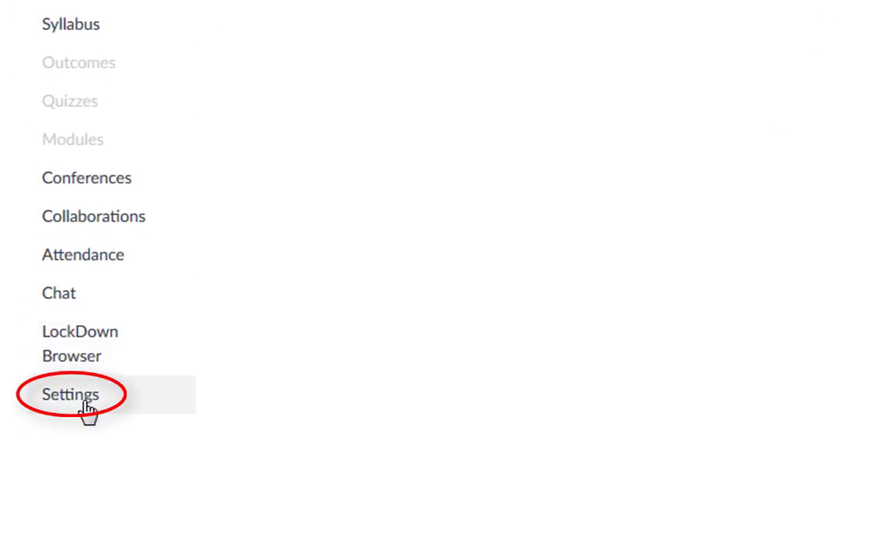
# Open the course's content import page from its settings and set the content type to Copy a Canvas Course
pyautogui.click(88, 409)
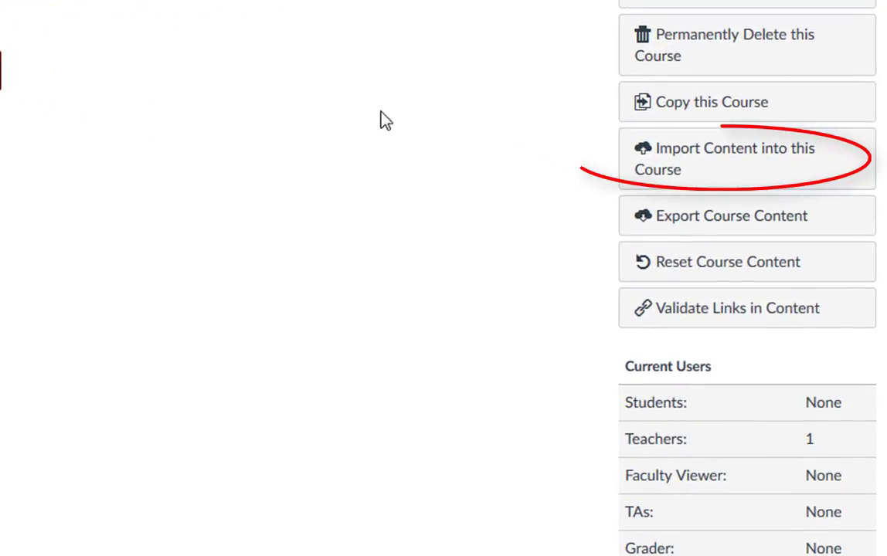
pyautogui.click(695, 171)
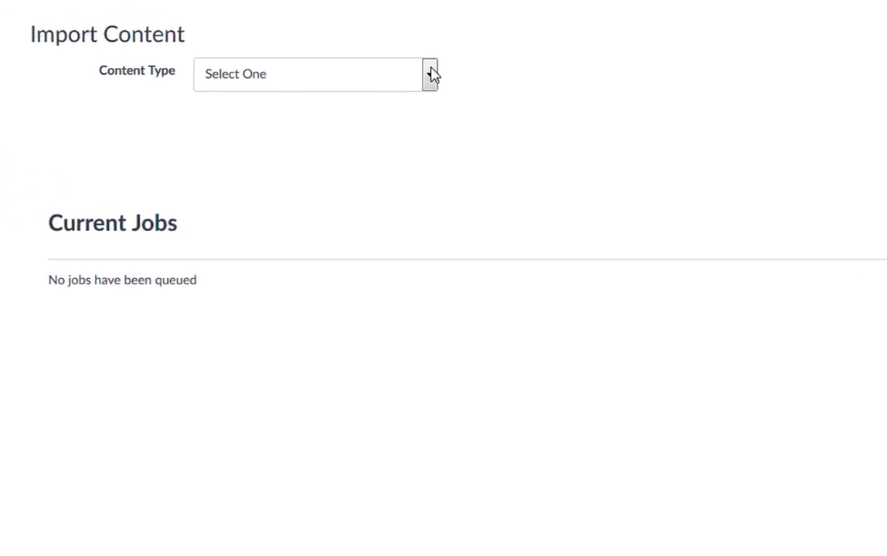
pyautogui.click(433, 78)
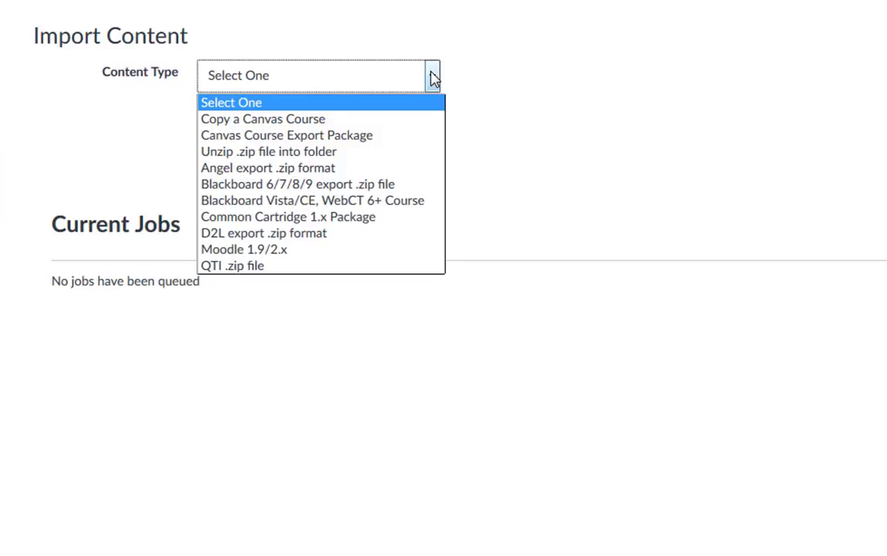
pyautogui.click(412, 119)
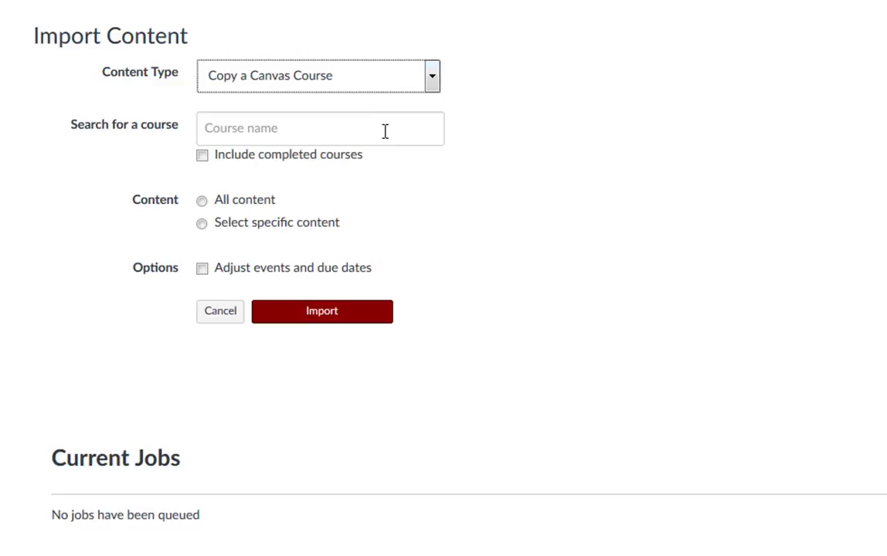
# Search for "fina 311-611", choose Fall 2016 FINA 311-611 FINANCIAL MANAGEMENT as the source course, and include all content
pyautogui.click(385, 132)
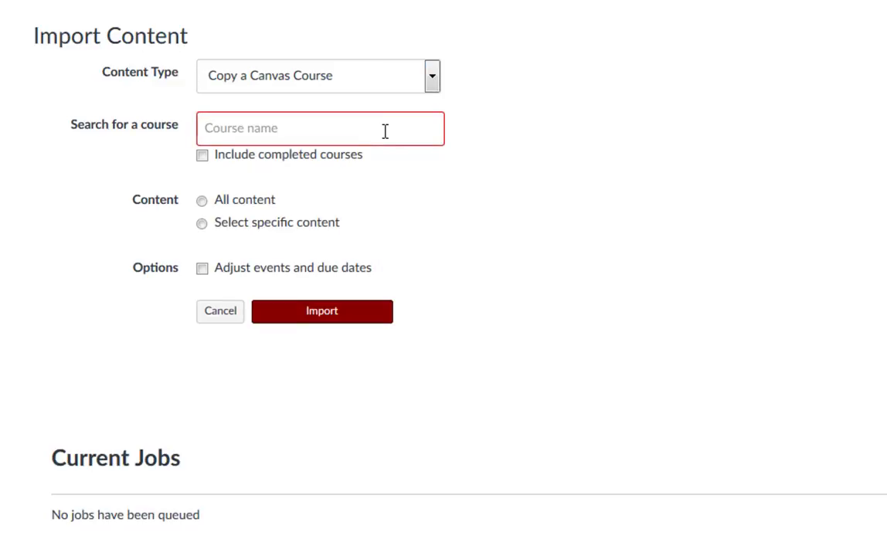
pyautogui.write('fina')
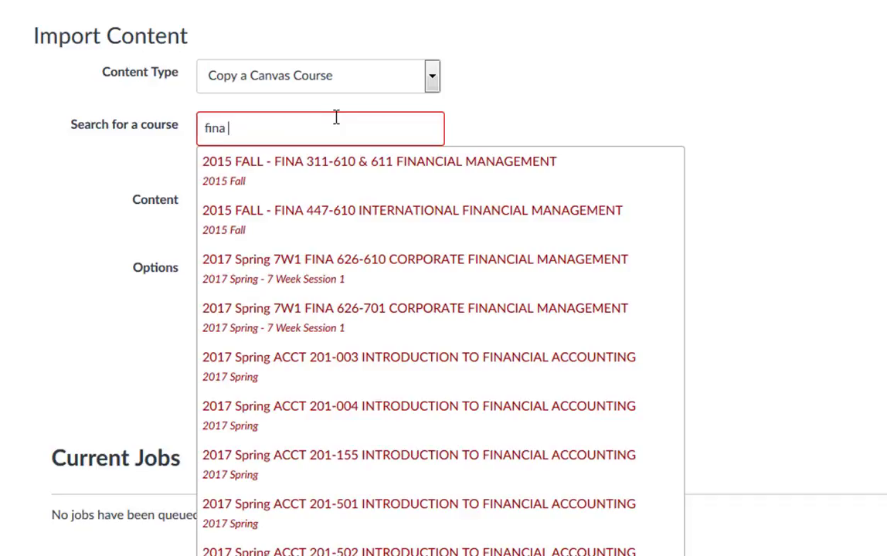
pyautogui.write(' 311-611')
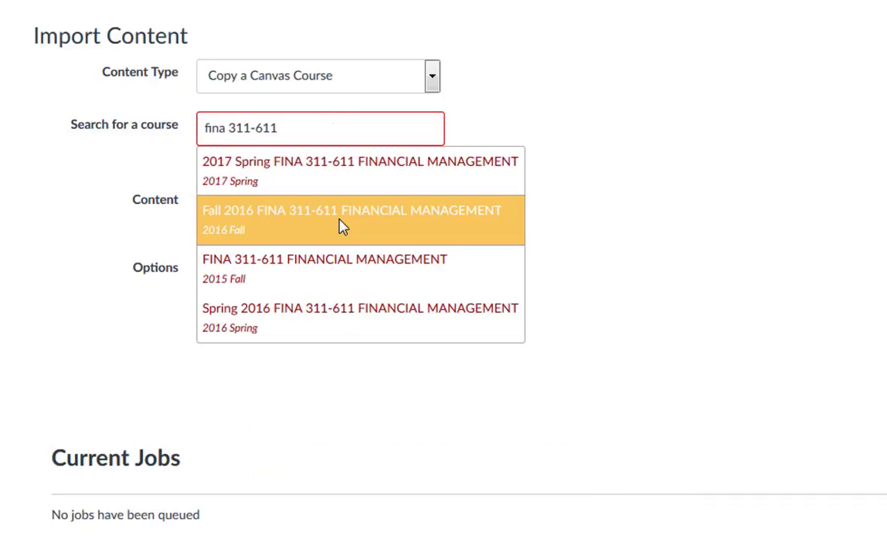
pyautogui.click(342, 226)
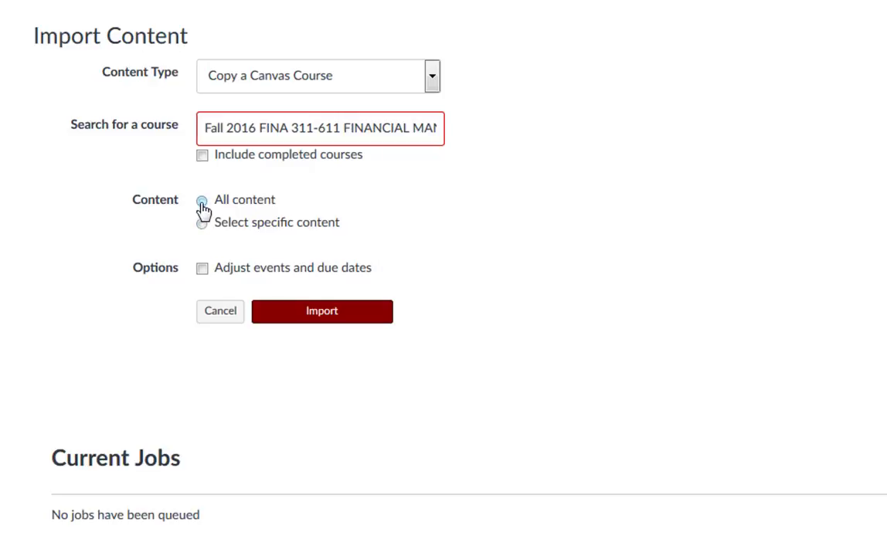
pyautogui.click(201, 201)
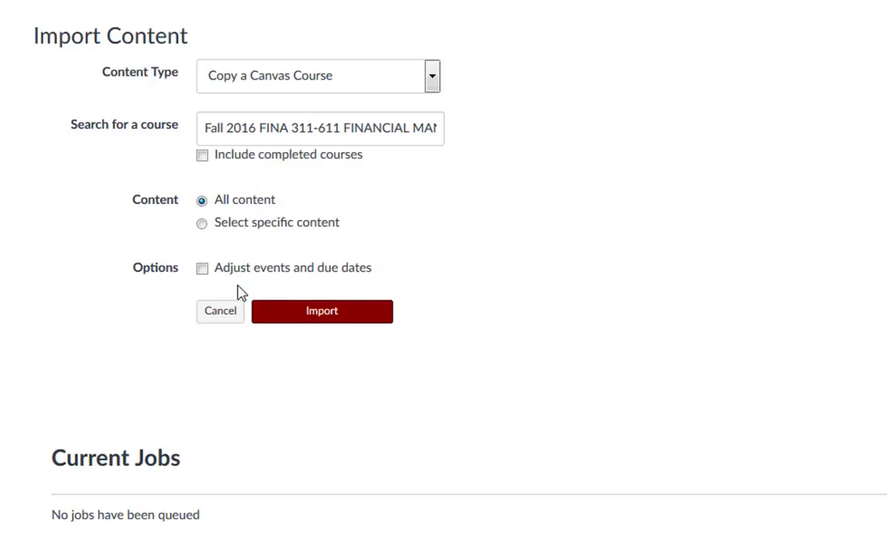
# Enable adjusting events and due dates, and shift the beginning date from Aug 21, 2016 to Jan 22, 2017
pyautogui.click(202, 271)
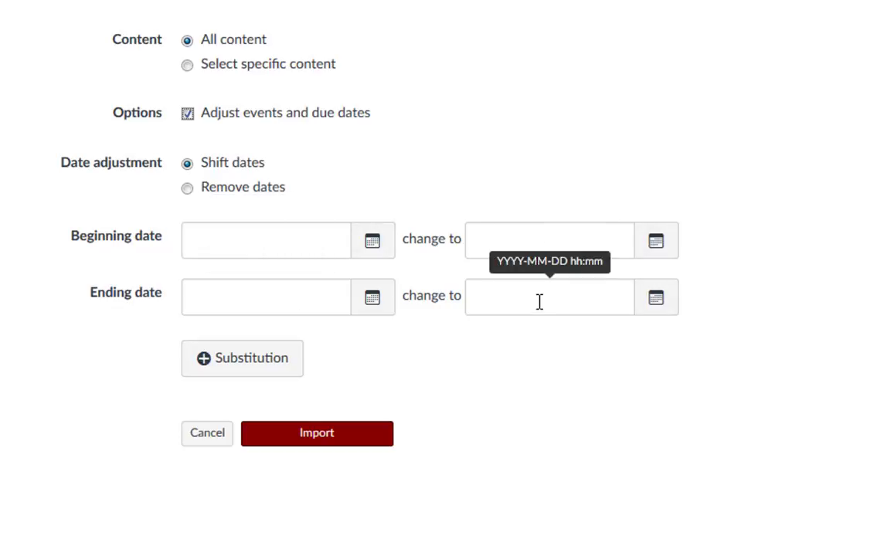
pyautogui.press('Tab')
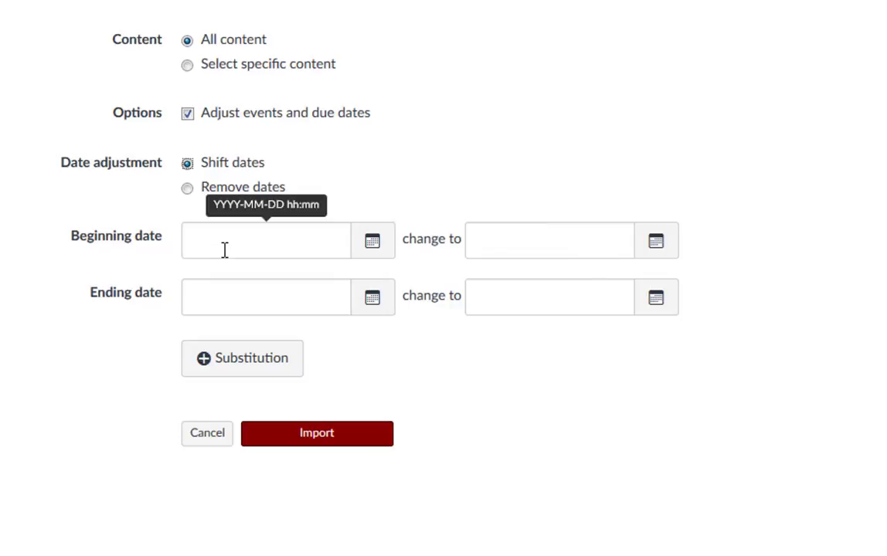
pyautogui.click(373, 243)
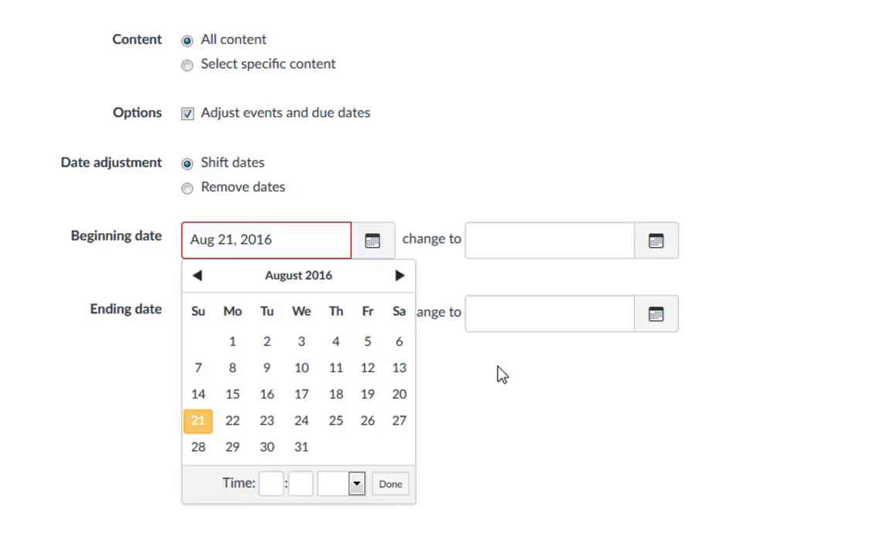
pyautogui.click(500, 375)
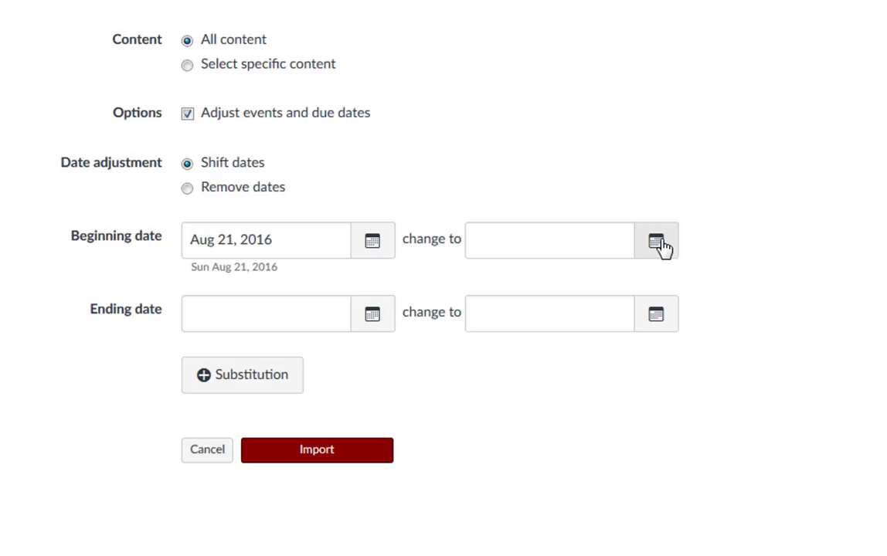
pyautogui.click(656, 242)
pyautogui.click(487, 430)
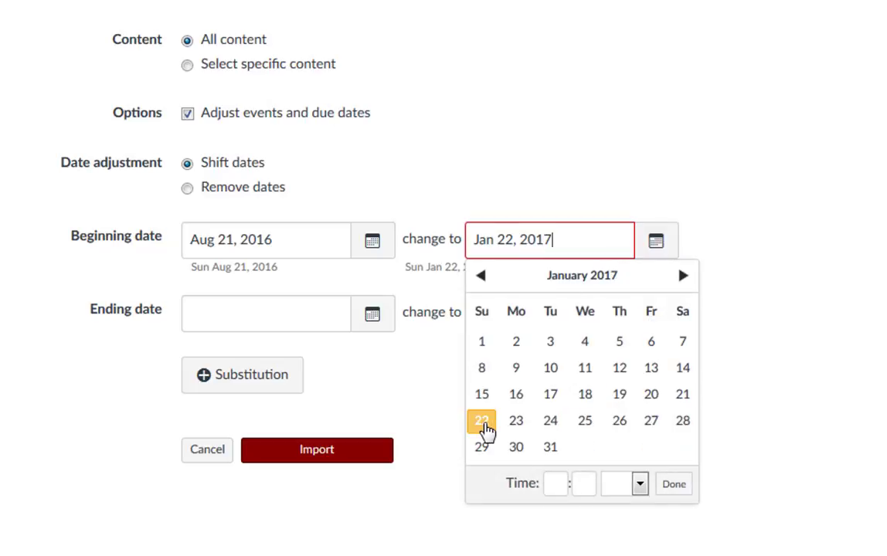
pyautogui.click(682, 491)
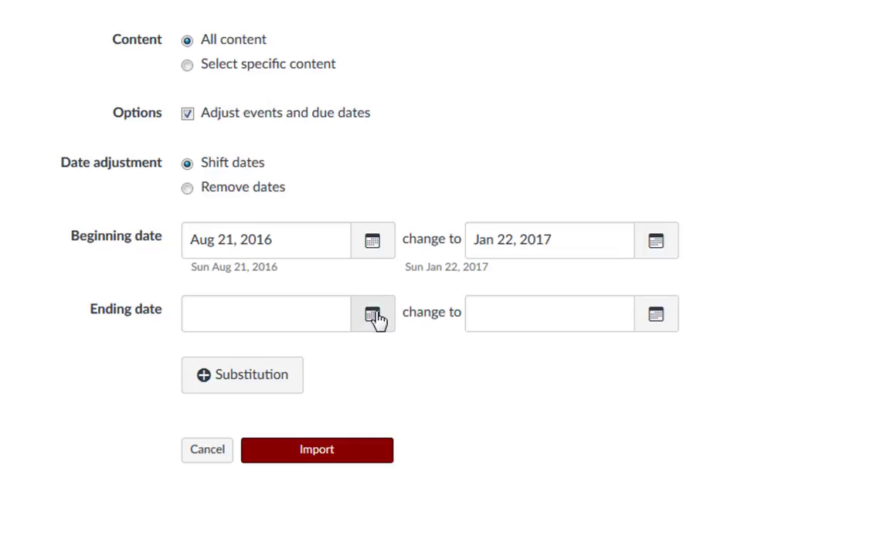
# Set the ending date to shift from Dec 29, 2016 to Jun 6, 2017
pyautogui.click(374, 316)
pyautogui.click(335, 520)
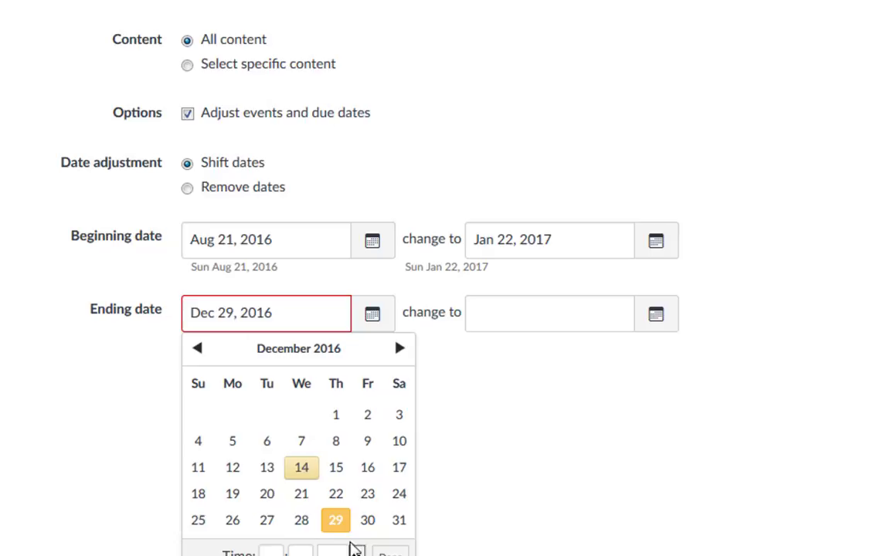
pyautogui.click(391, 554)
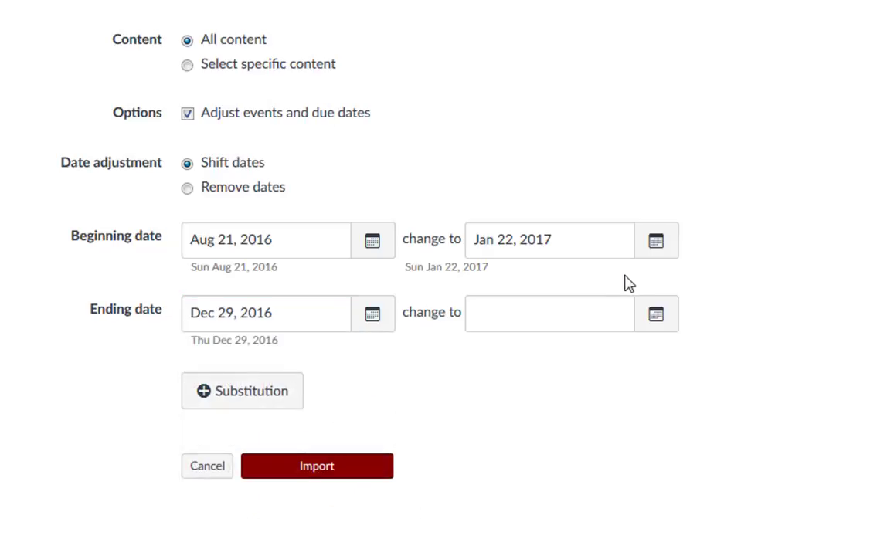
pyautogui.click(660, 319)
pyautogui.click(555, 444)
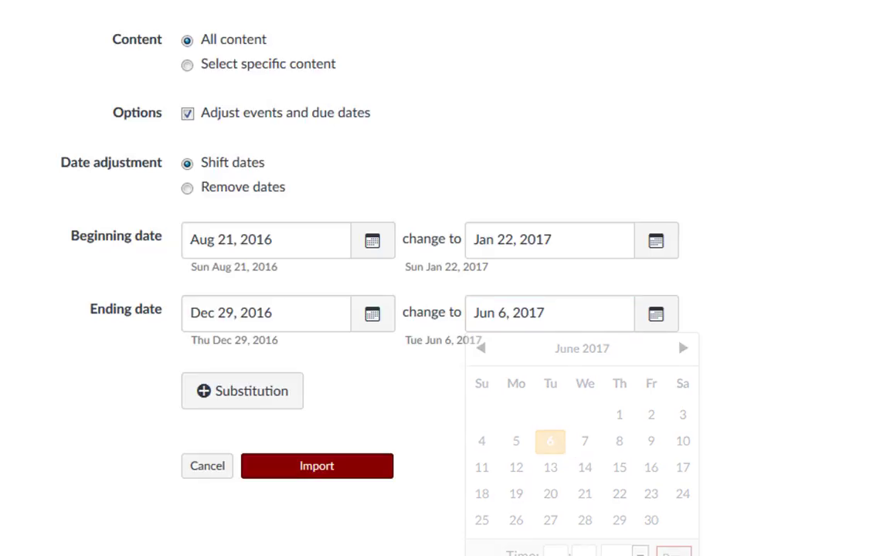
# Add a weekday substitution that moves Monday dates to Tuesday
pyautogui.scroll(-3, 795, 198)
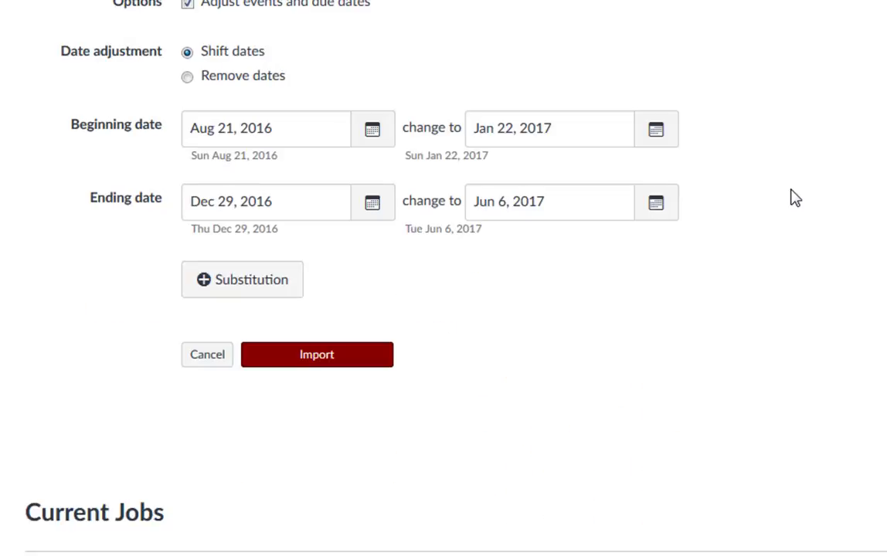
pyautogui.click(271, 285)
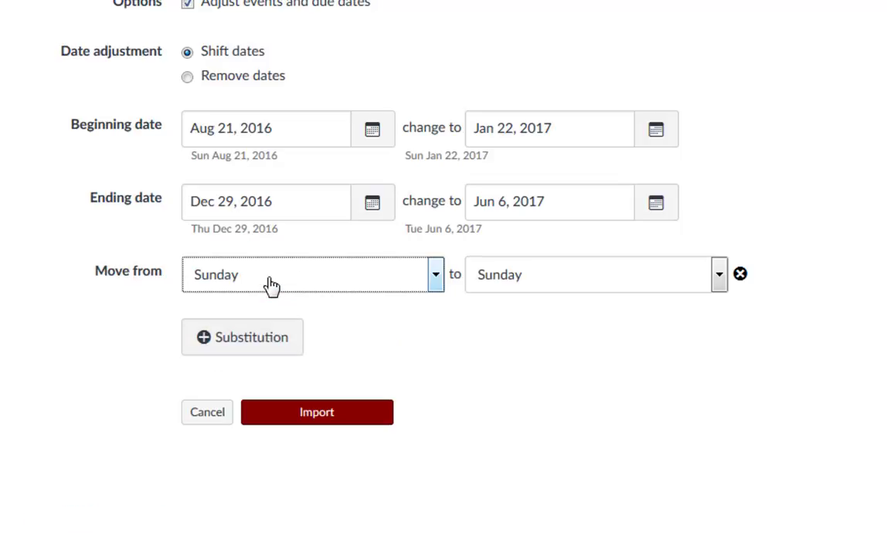
pyautogui.click(375, 278)
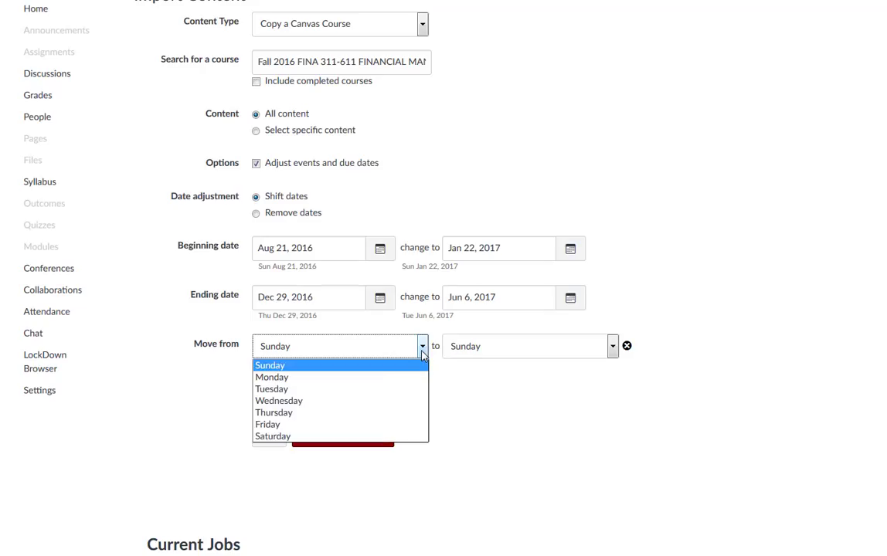
pyautogui.click(389, 379)
pyautogui.click(573, 348)
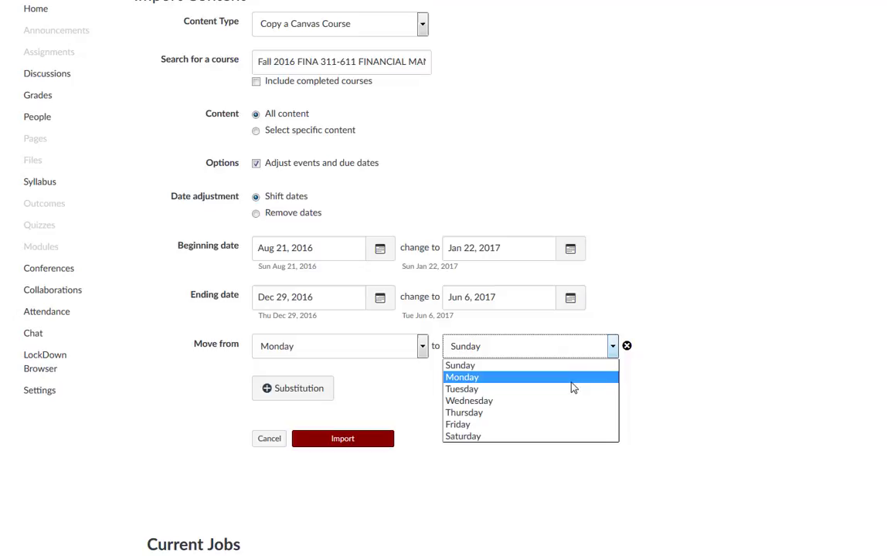
pyautogui.click(568, 390)
# Try a second weekday substitution from Wednesday to Thursday and remove it
pyautogui.click(279, 390)
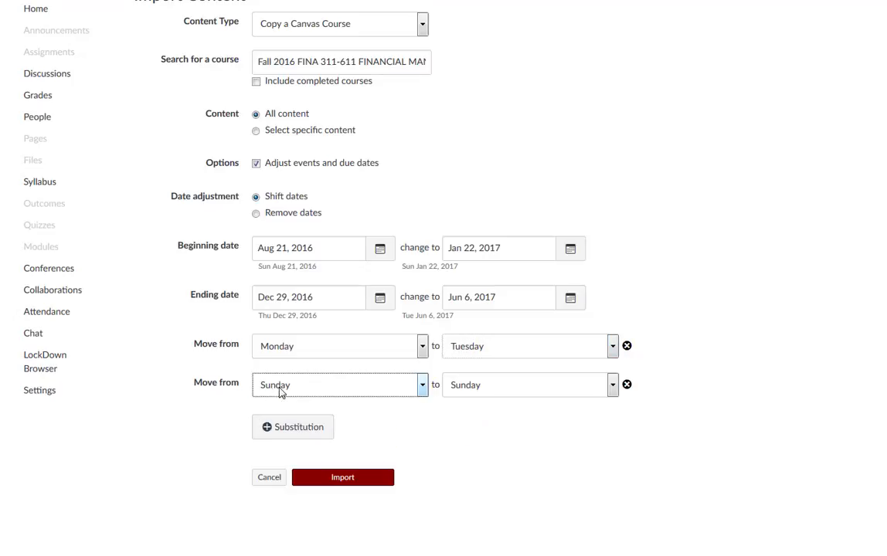
pyautogui.click(424, 390)
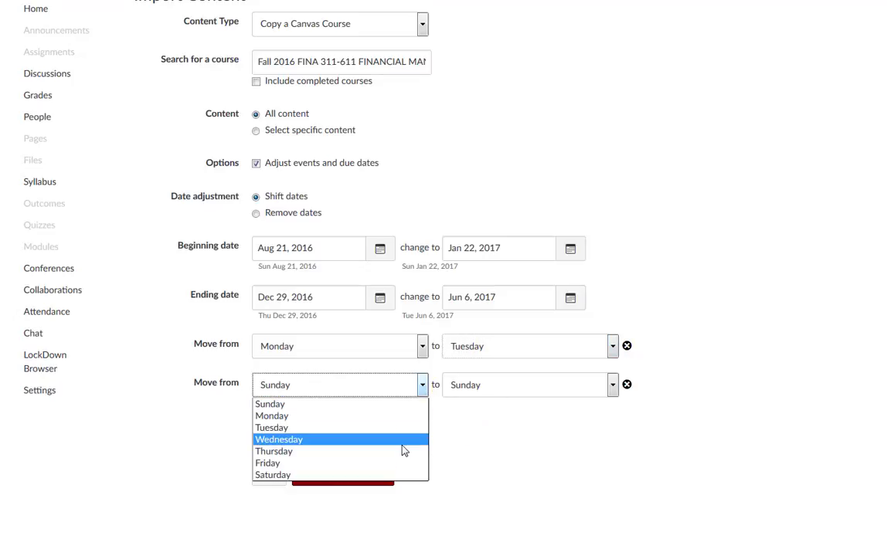
pyautogui.click(403, 439)
pyautogui.click(466, 392)
pyautogui.click(464, 451)
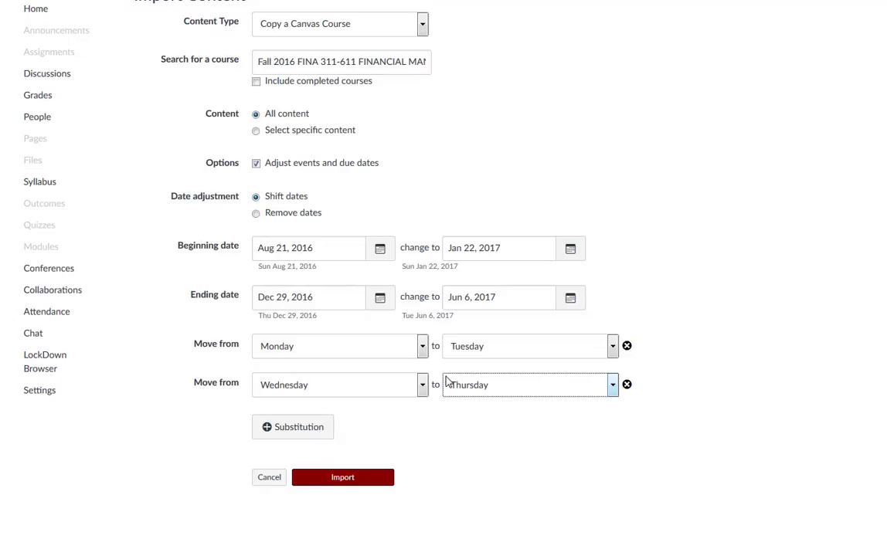
pyautogui.click(628, 386)
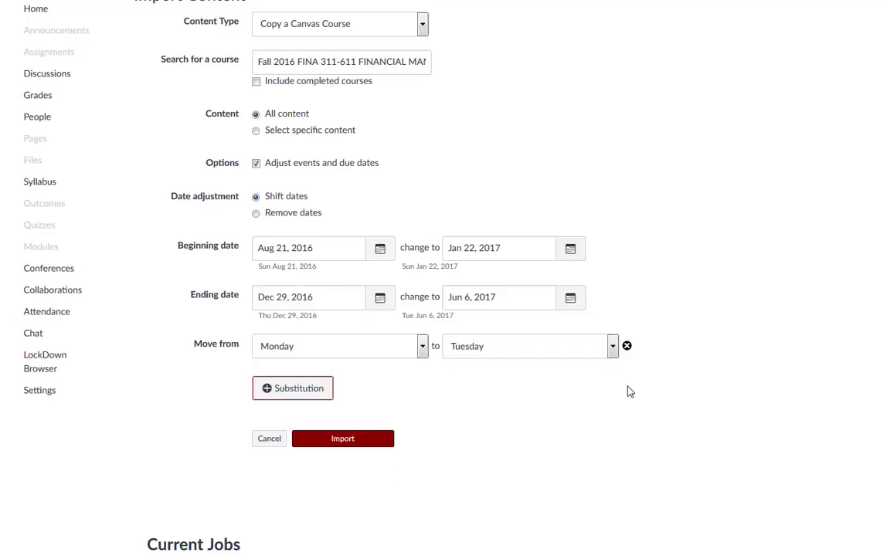
# Add a second weekday substitution moving Wednesday dates to Thursday, and start the import
pyautogui.click(302, 393)
pyautogui.click(421, 385)
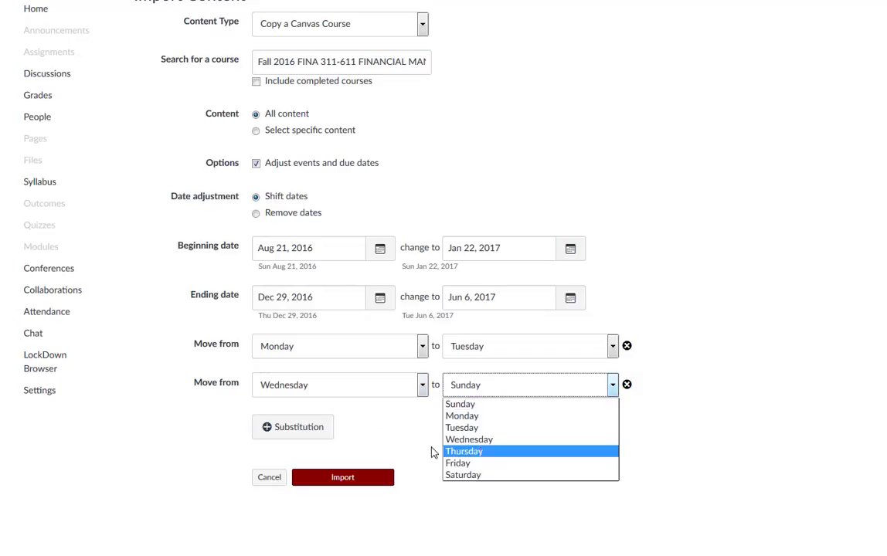
pyautogui.click(447, 451)
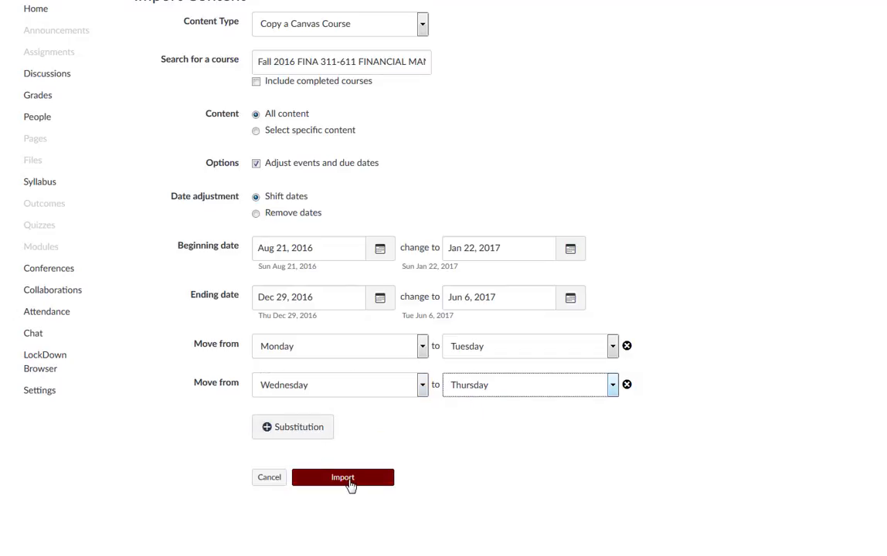
pyautogui.click(348, 479)
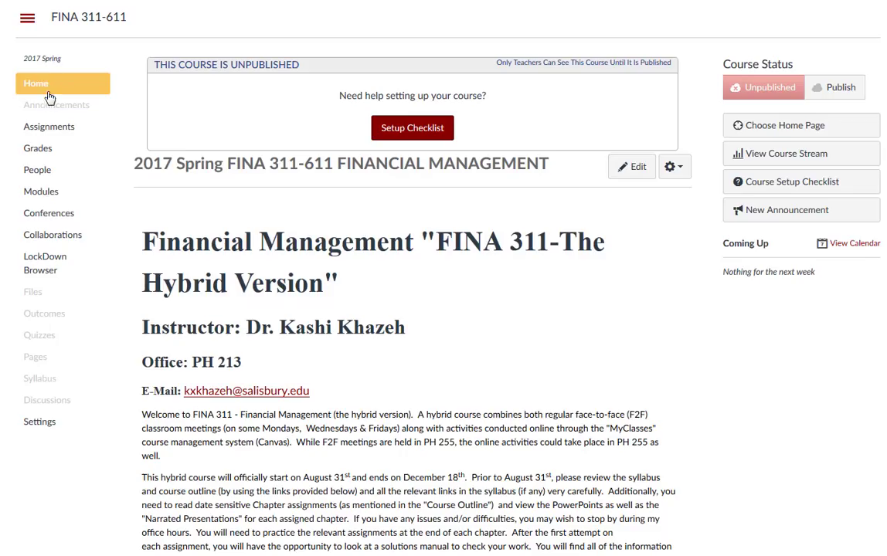
# Open the course's assignments, and reschedule the Week 13 - 15 Journal to May 10, 2017 in the calendar
pyautogui.click(49, 132)
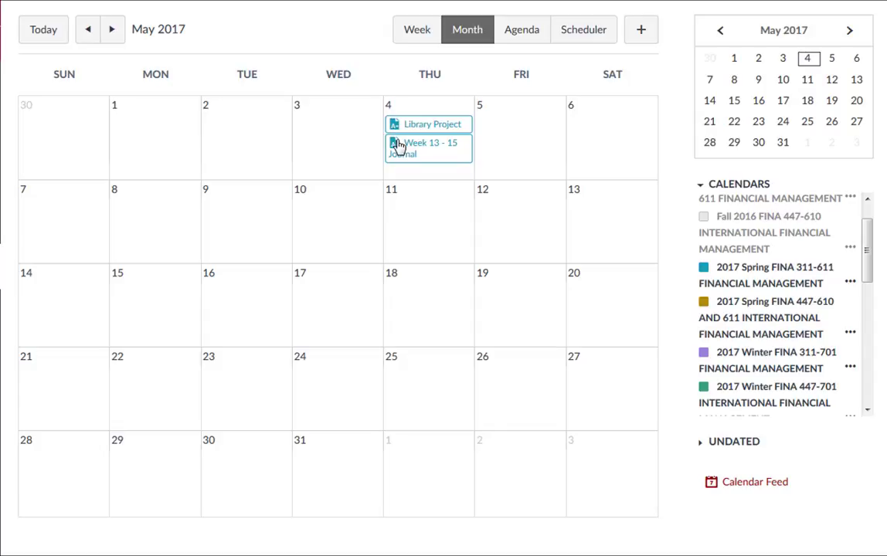
pyautogui.moveTo(395, 145); pyautogui.dragTo(311, 232)
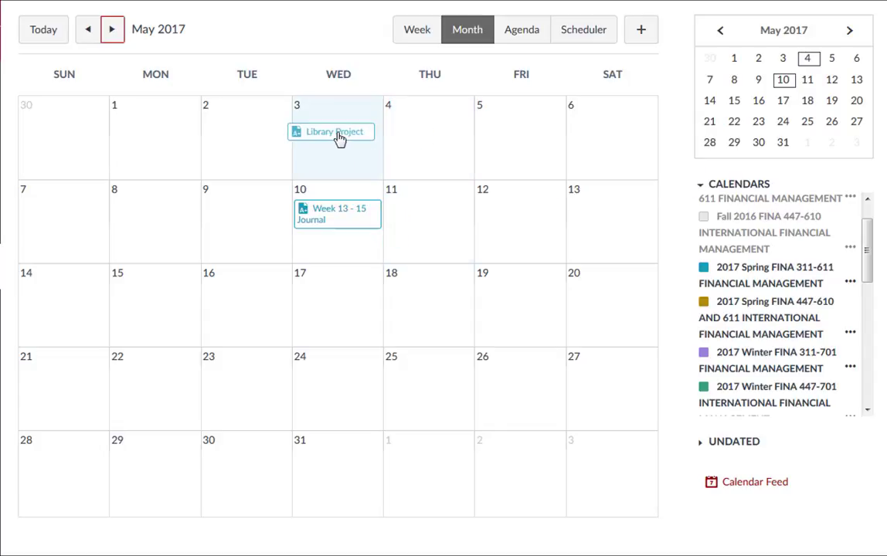